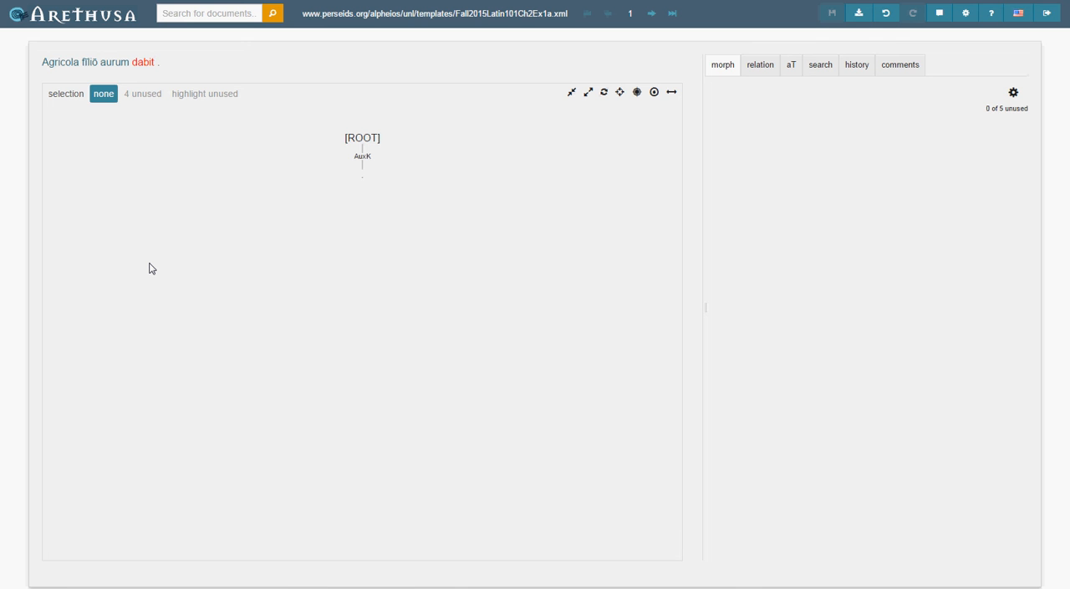
Review the morphology of each token in the sentence "Agricola fīliō aurum dabit ." in turn, leaving nothing selected.
{"action": "key", "text": "w"}
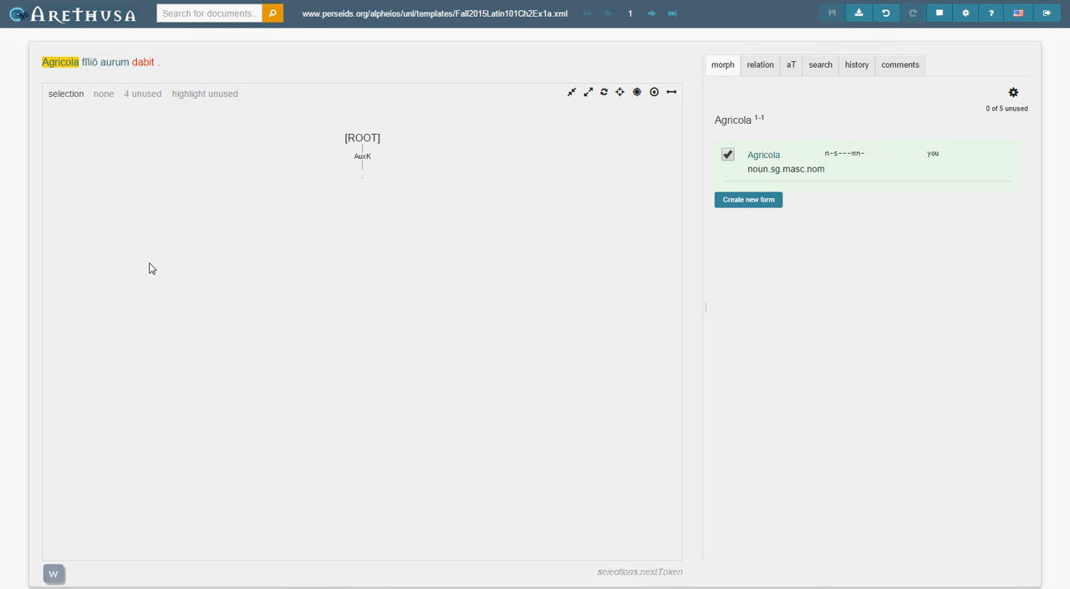
{"action": "key", "text": "w"}
{"action": "key", "text": "w"}
{"action": "key", "text": "w"}
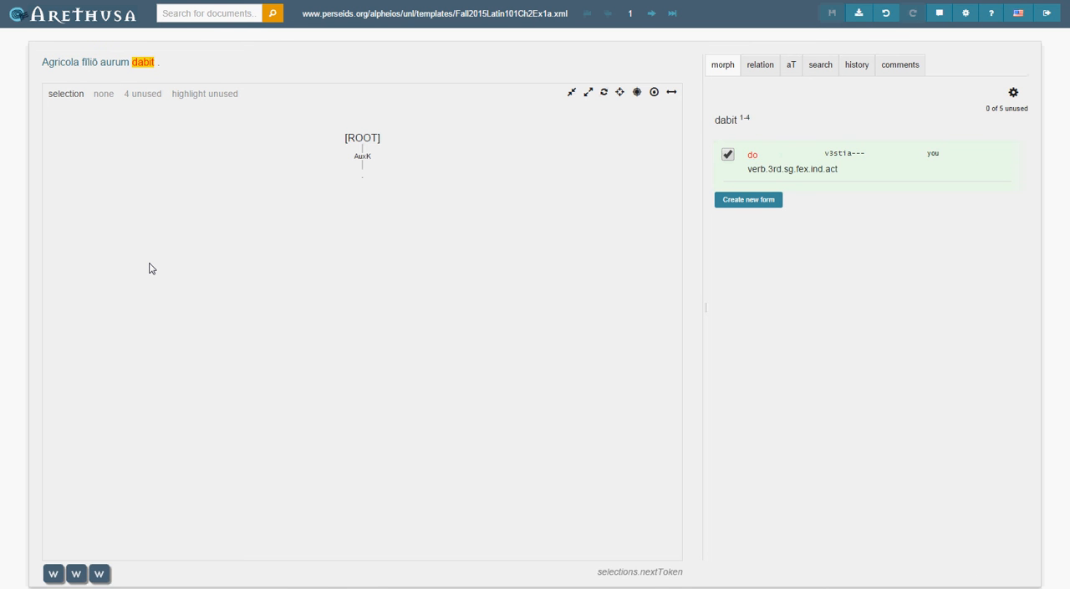
{"action": "key", "text": "w"}
{"action": "key", "text": "w"}
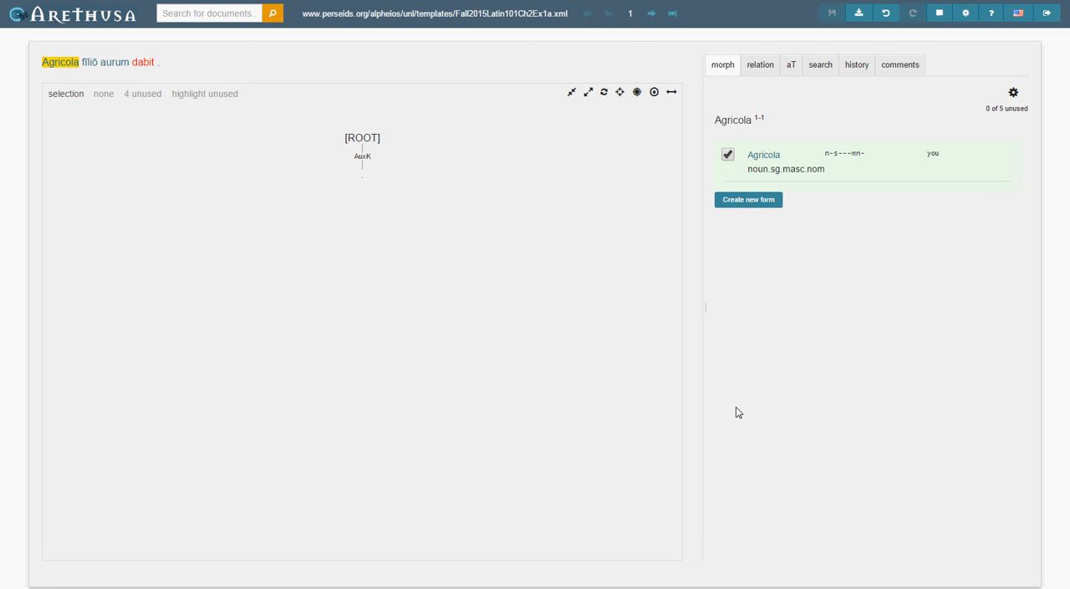
{"action": "key", "text": "w"}
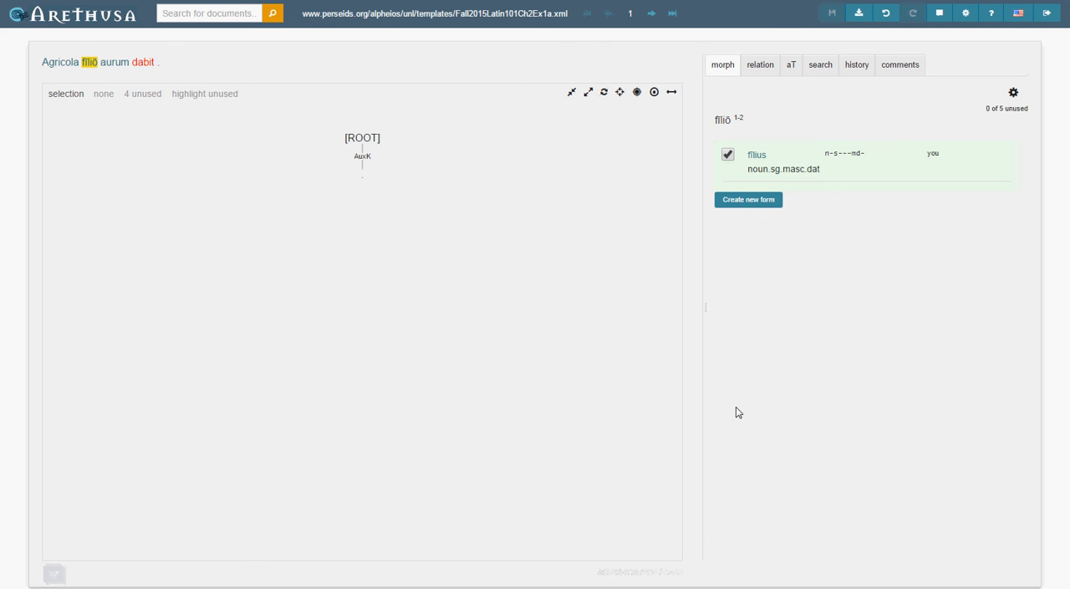
{"action": "key", "text": "w"}
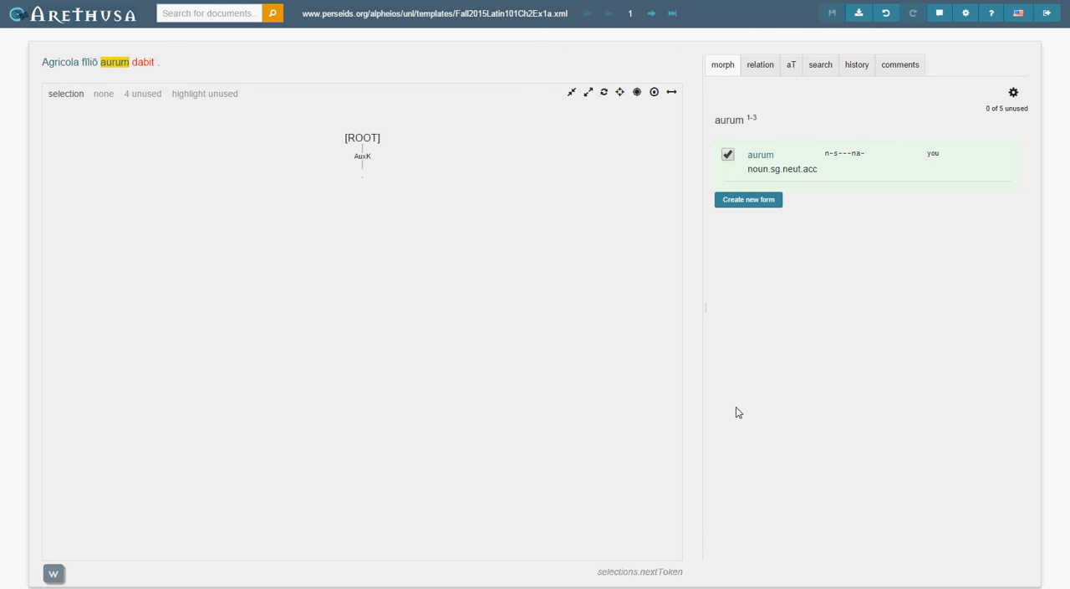
{"action": "key", "text": "w"}
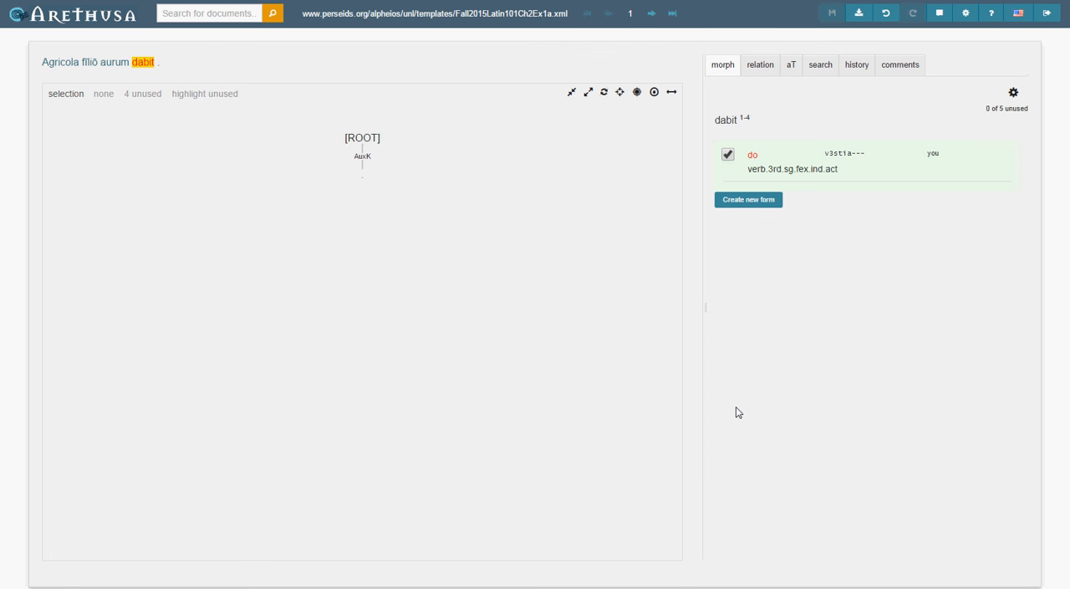
{"action": "key", "text": "w"}
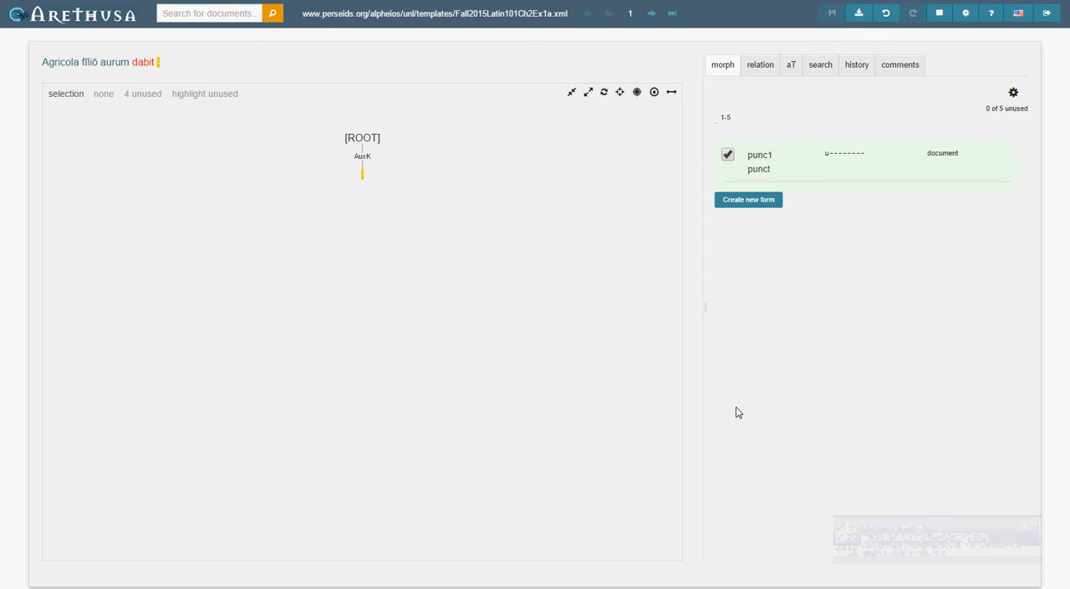
{"action": "key", "text": "Escape"}
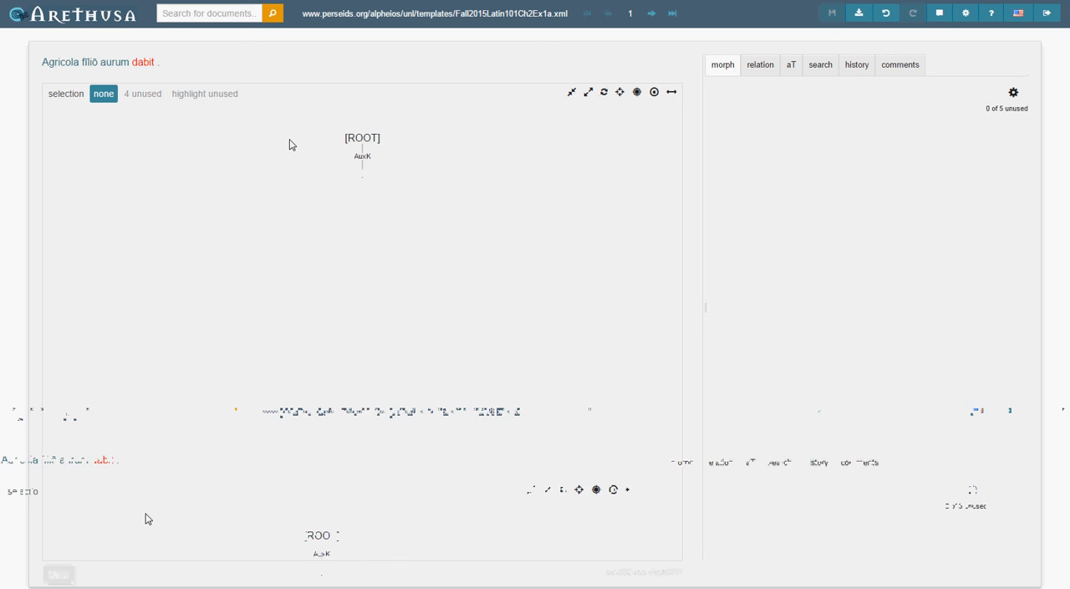
Attach the verb "dabit" to the [ROOT] node of the dependency tree.
{"action": "left_click", "coordinate": [140, 64]}
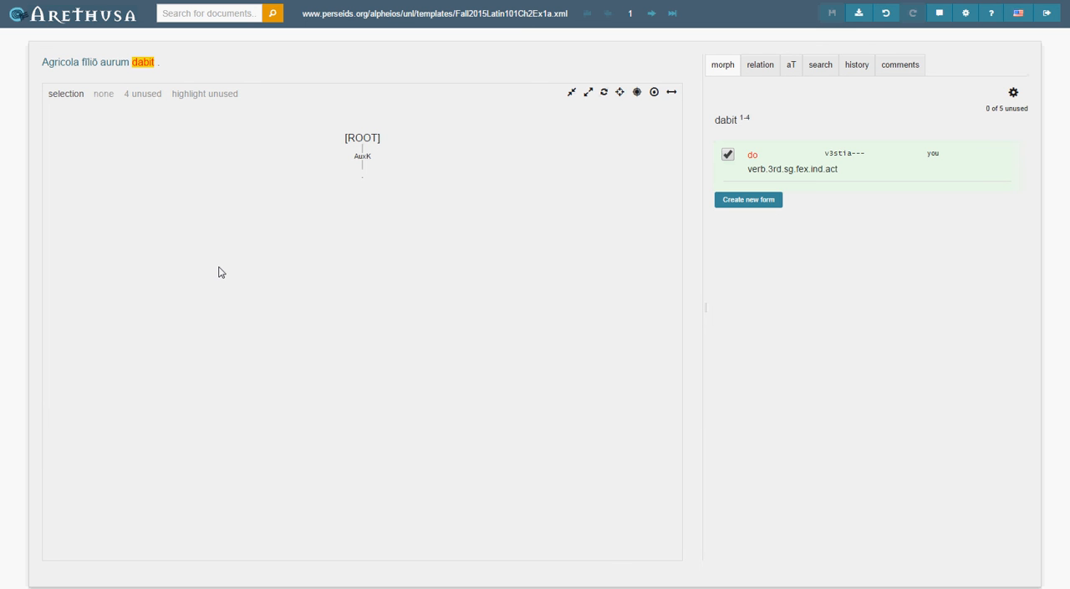
{"action": "key", "text": "Escape"}
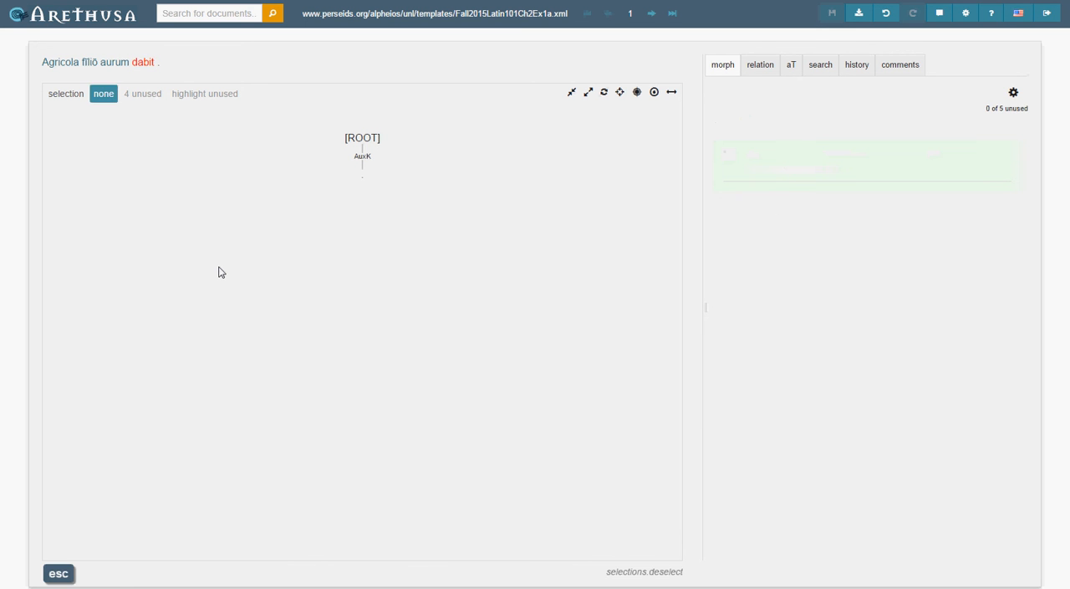
{"action": "key", "text": "w"}
{"action": "key", "text": "w"}
{"action": "key", "text": "w"}
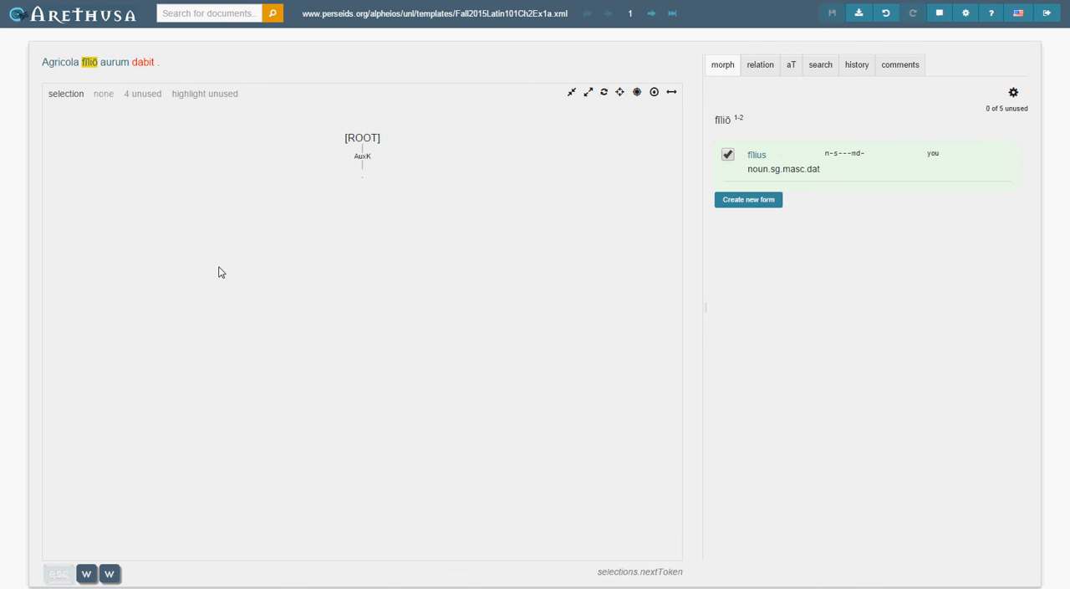
{"action": "key", "text": "w"}
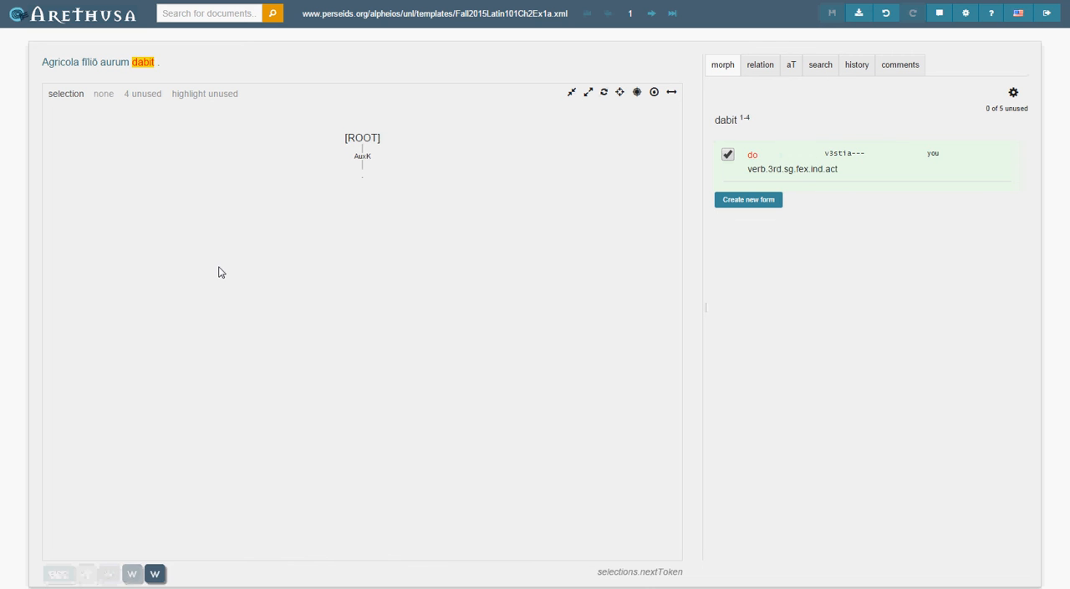
{"action": "key", "text": "w"}
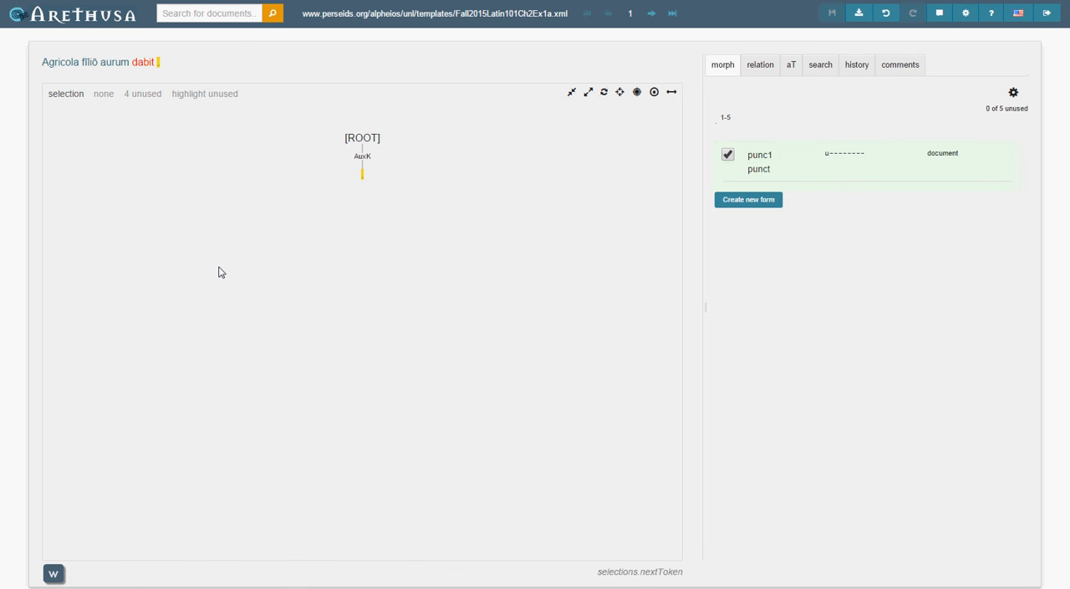
{"action": "key", "text": "e"}
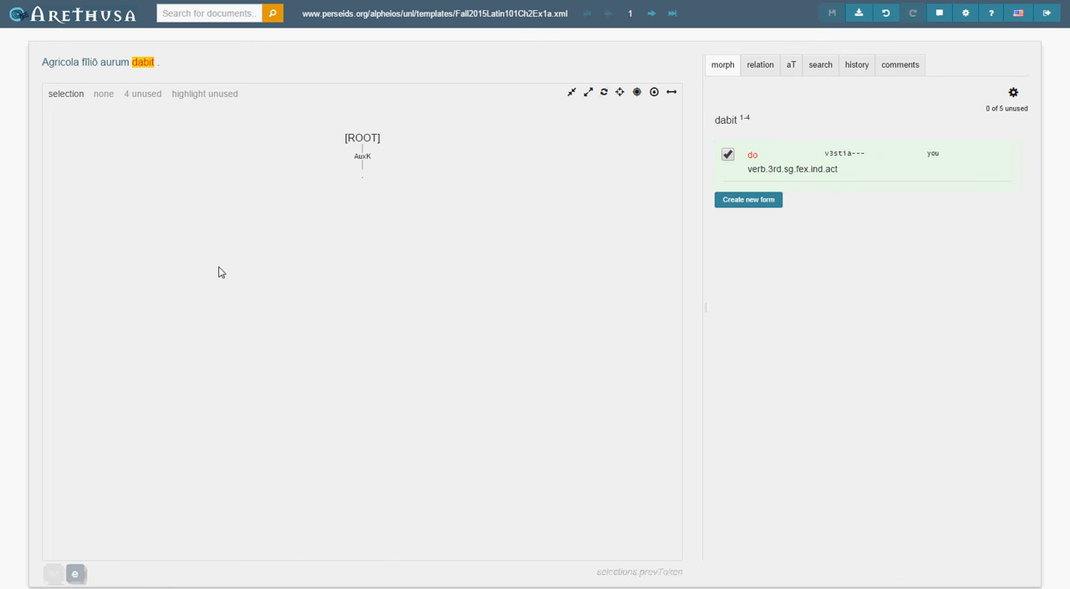
{"action": "left_click", "coordinate": [378, 139]}
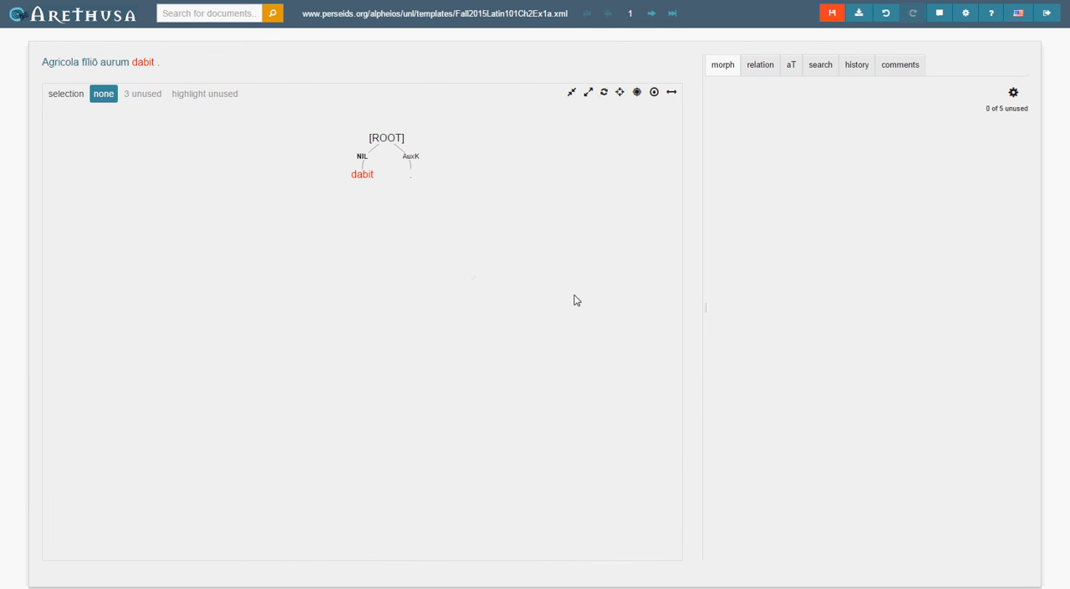
Set the relation of "dabit" to MnVb and save the document.
{"action": "left_click", "coordinate": [759, 70]}
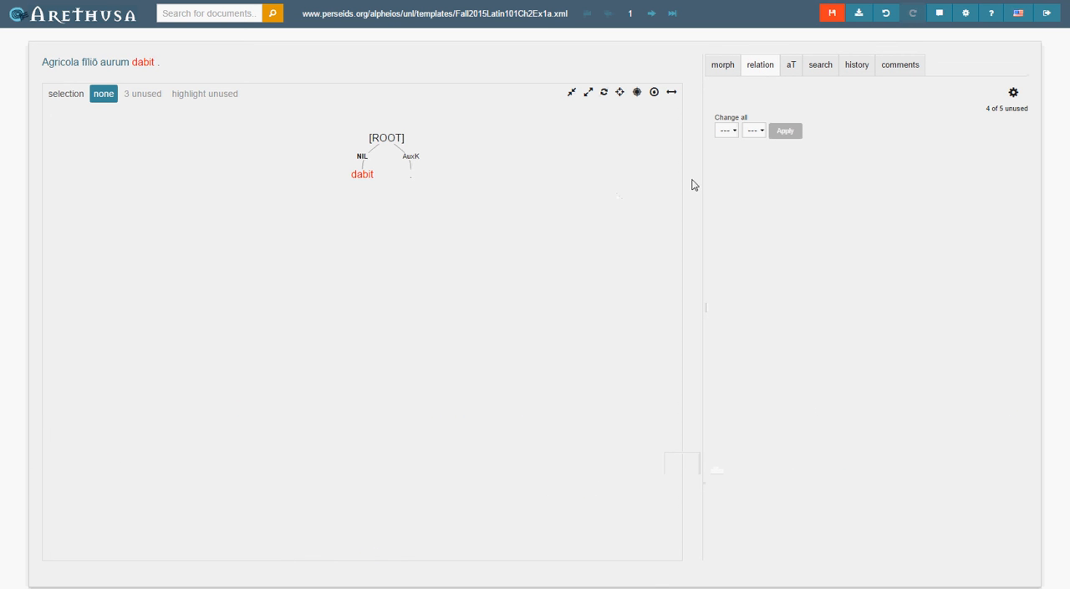
{"action": "left_click", "coordinate": [725, 132]}
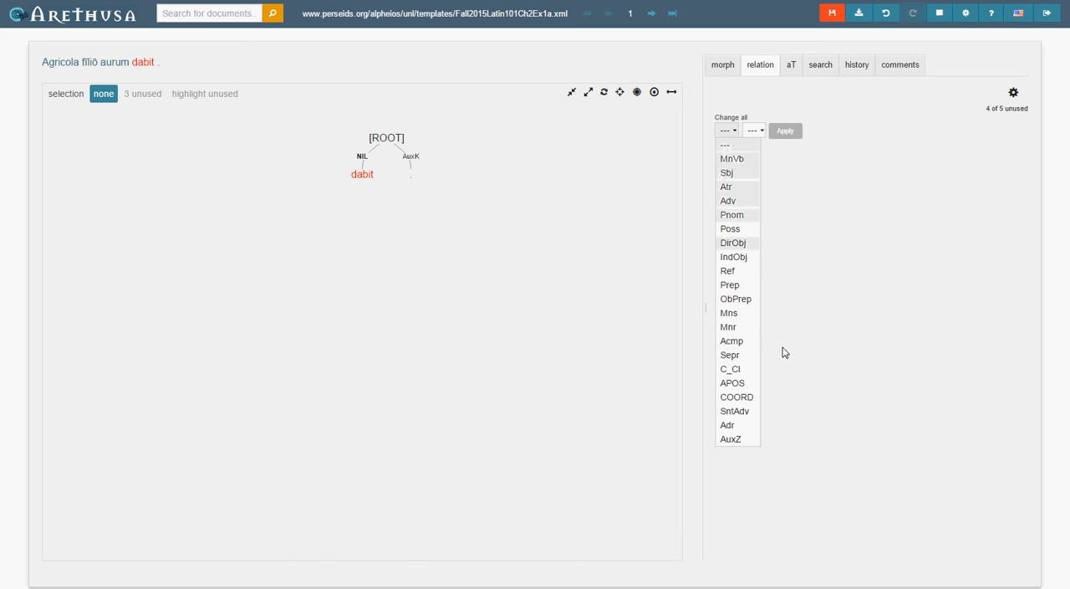
{"action": "left_click", "coordinate": [584, 306]}
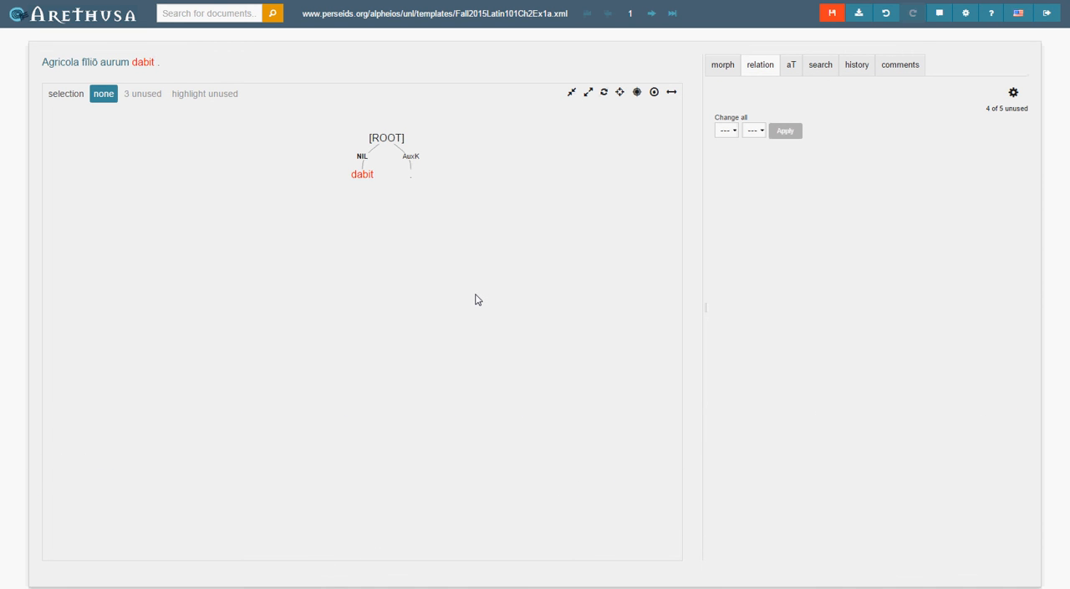
{"action": "key", "text": "w"}
{"action": "key", "text": "w"}
{"action": "key", "text": "w"}
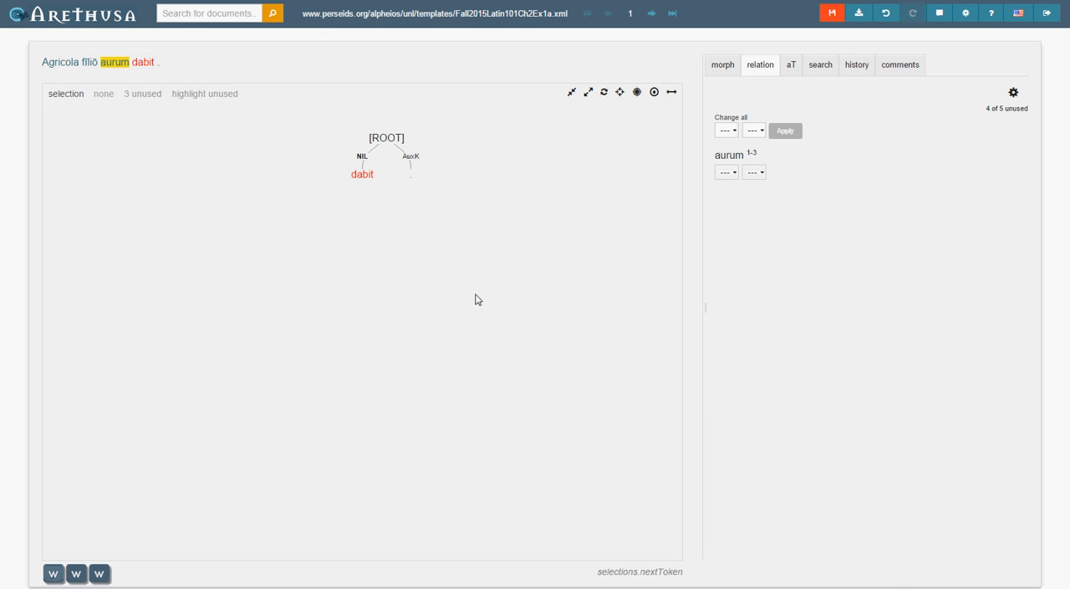
{"action": "key", "text": "w"}
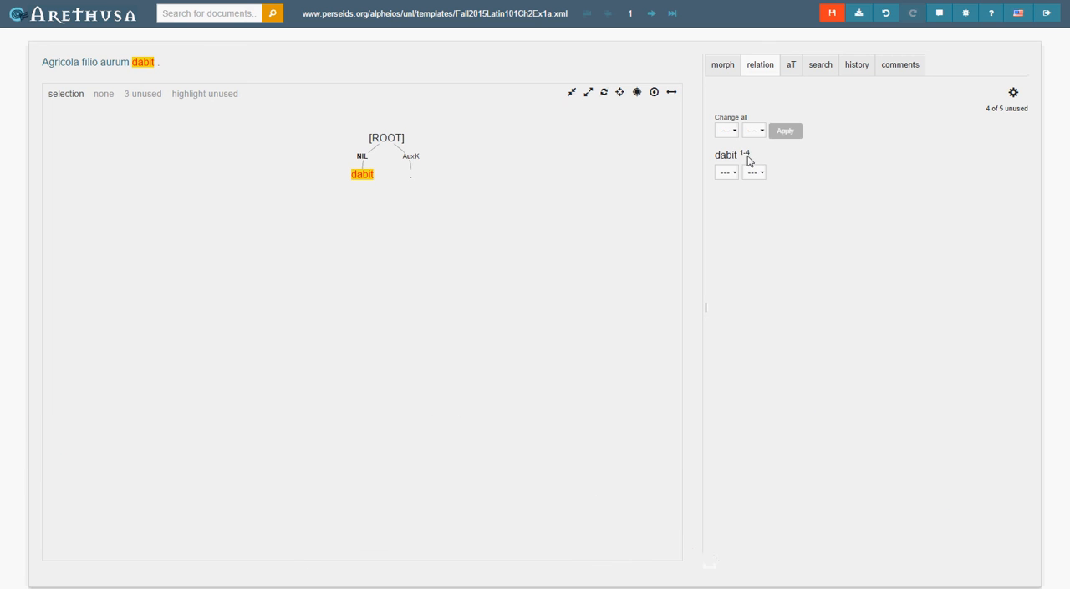
{"action": "left_click", "coordinate": [727, 172]}
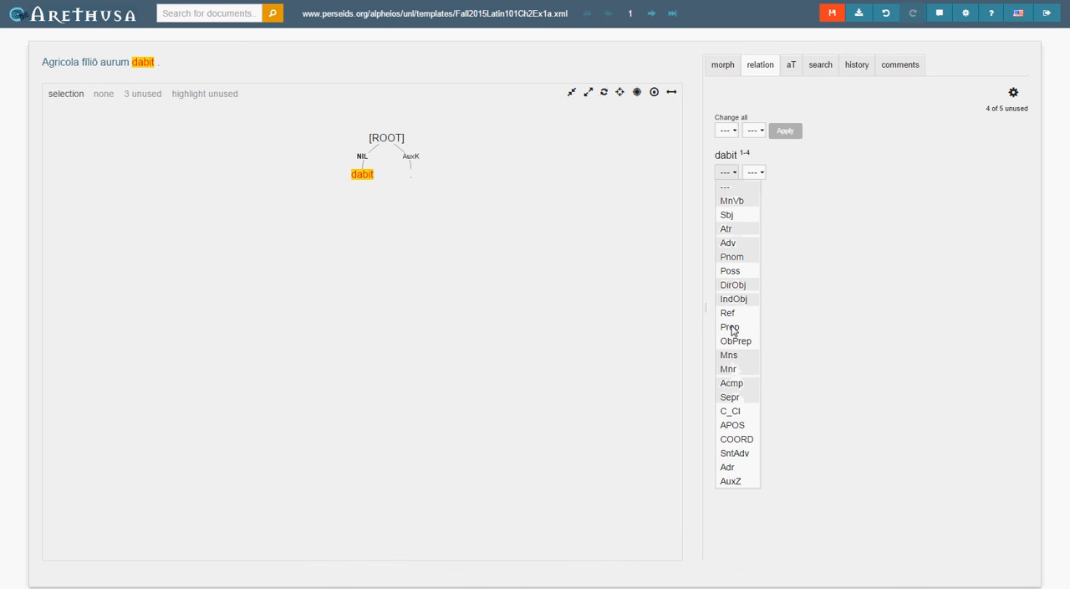
{"action": "left_click", "coordinate": [729, 202]}
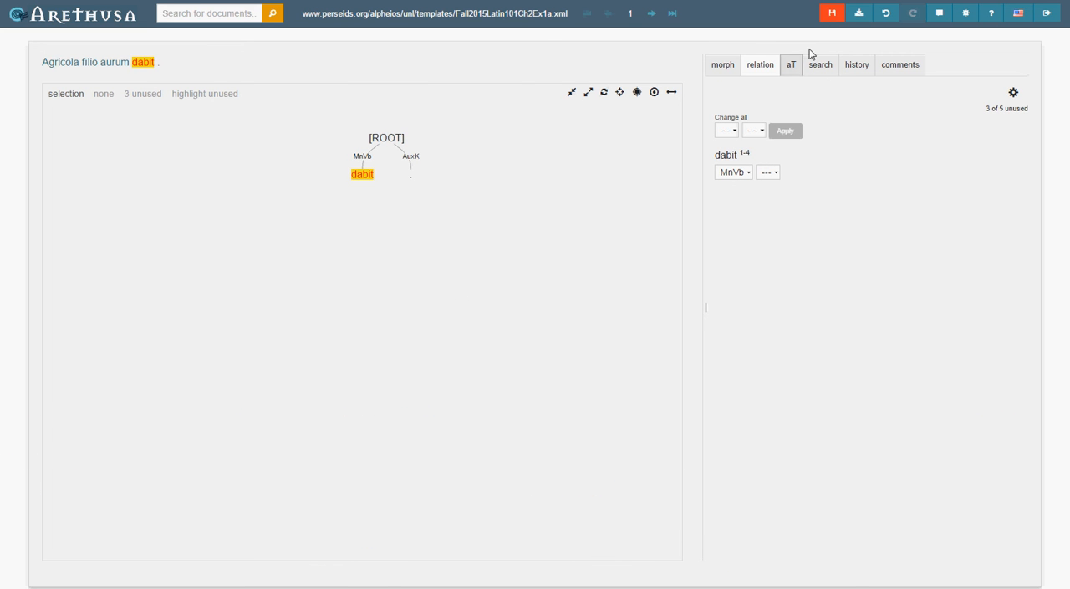
{"action": "left_click", "coordinate": [832, 13]}
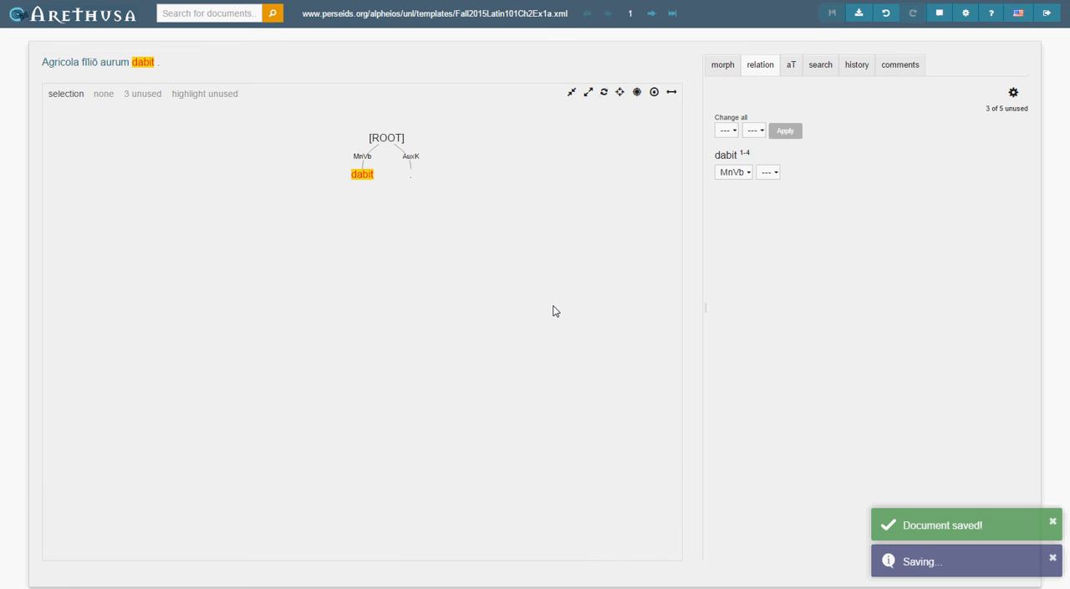
Attach "Agricola" as a dependent of "dabit" in the tree.
{"action": "key", "text": "w"}
{"action": "key", "text": "w"}
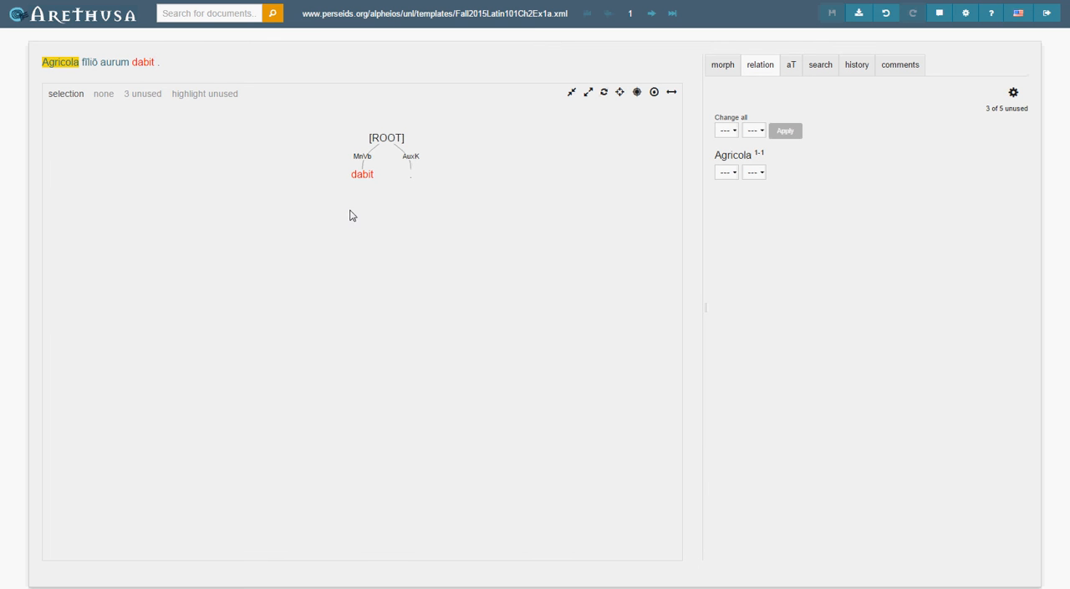
{"action": "left_click", "coordinate": [358, 176]}
{"action": "left_click", "coordinate": [357, 177]}
{"action": "left_click", "coordinate": [370, 178]}
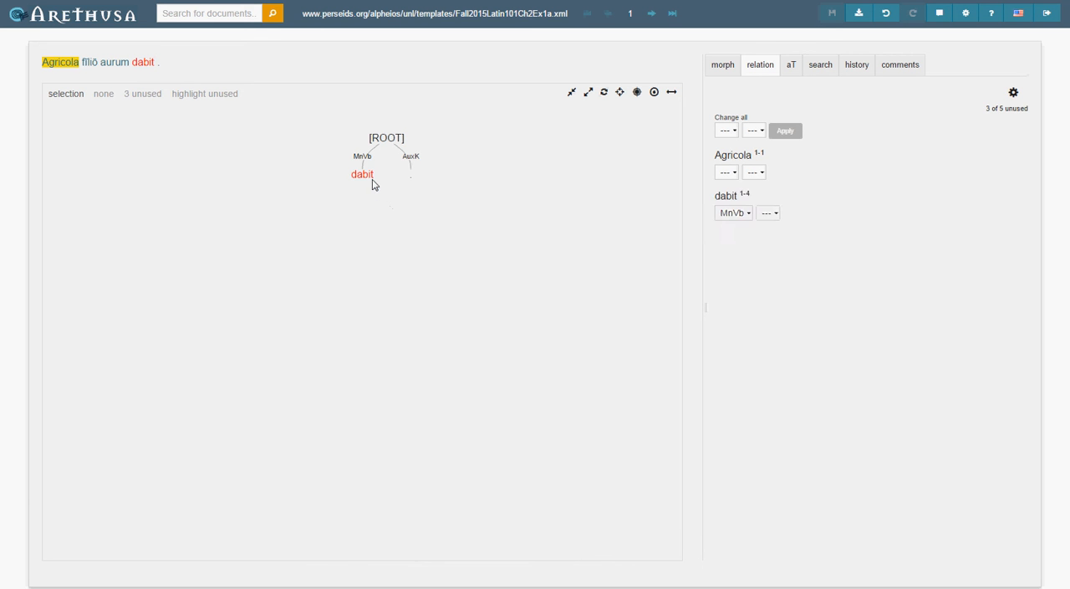
{"action": "left_click", "coordinate": [145, 67]}
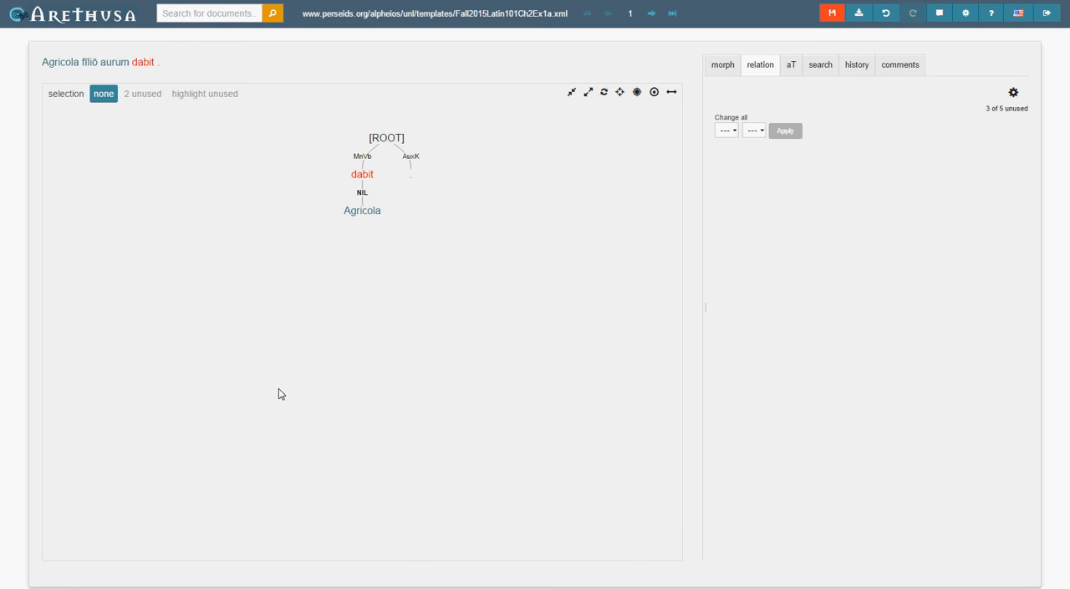
Set the relation of "Agricola" to Sbj and save the document.
{"action": "key", "text": "w"}
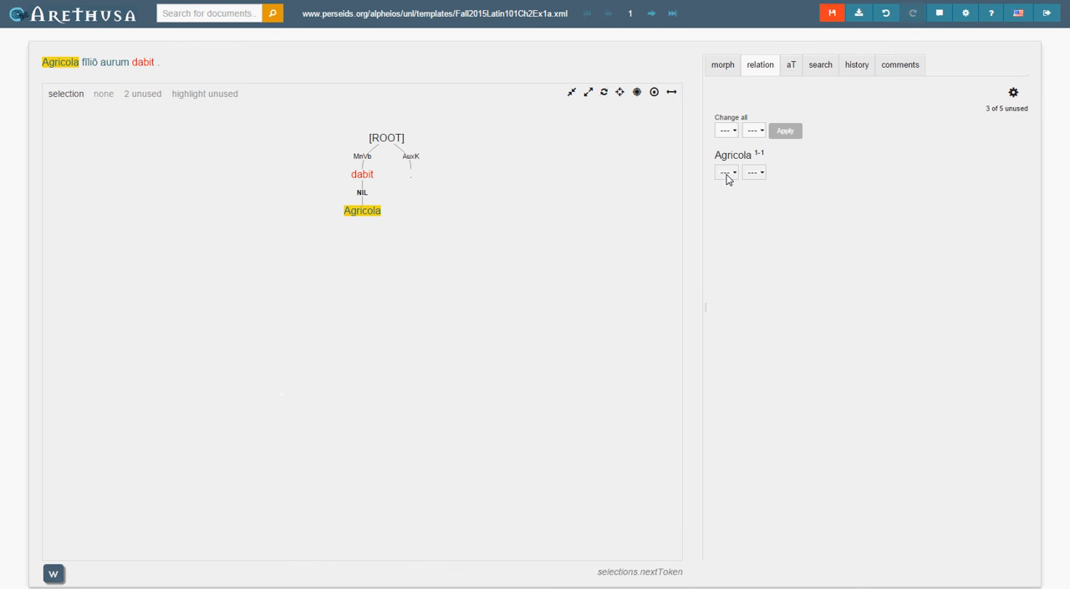
{"action": "left_click", "coordinate": [725, 174]}
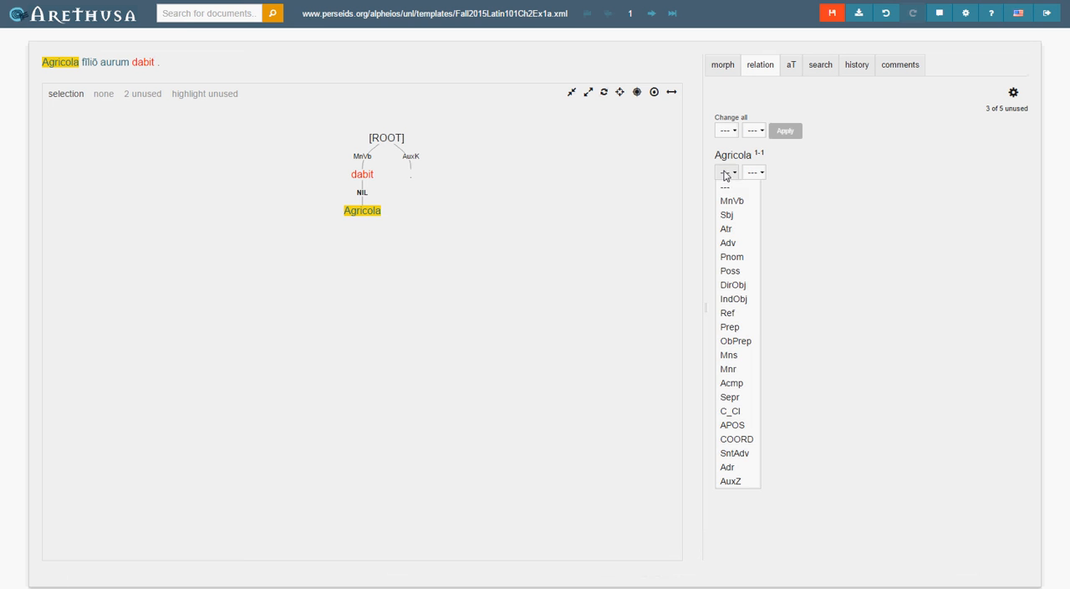
{"action": "left_click", "coordinate": [733, 216]}
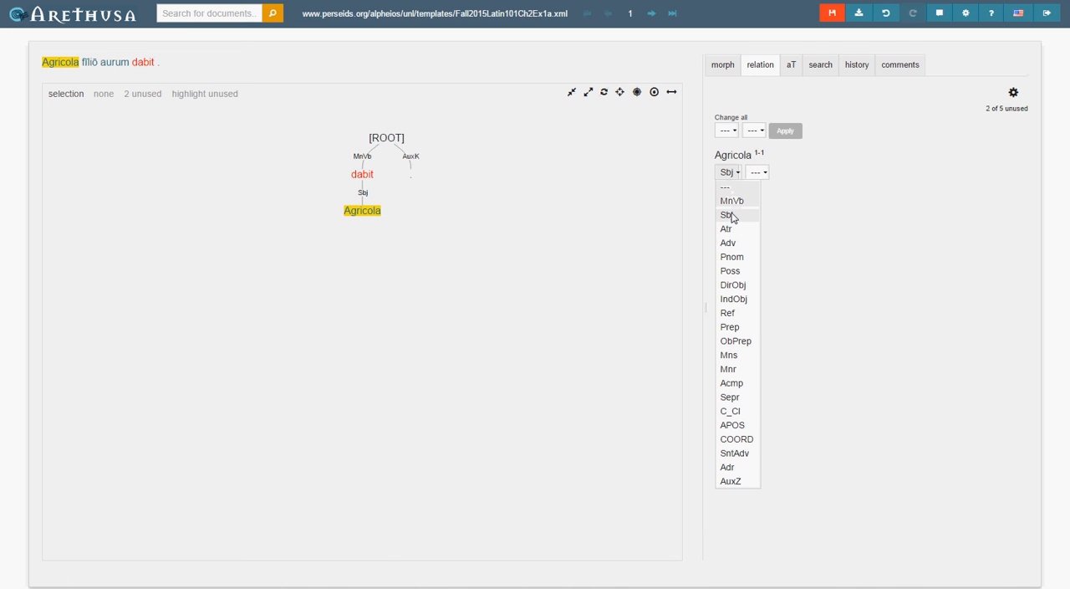
{"action": "left_click", "coordinate": [832, 13]}
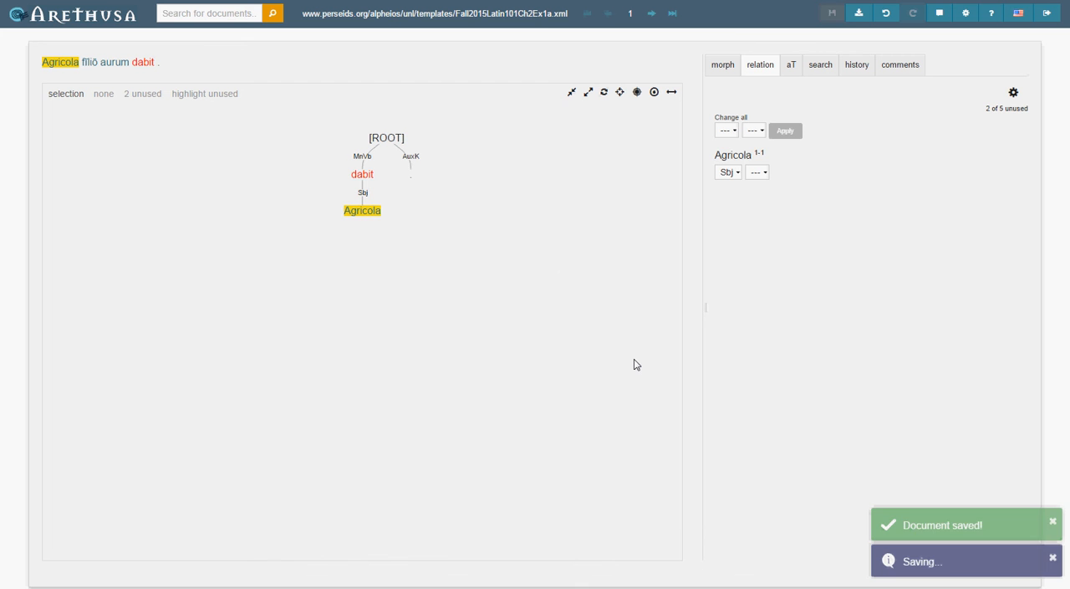
Check the morphology of "fīliō" and attach the word as a dependent of "dabit".
{"action": "key", "text": "w"}
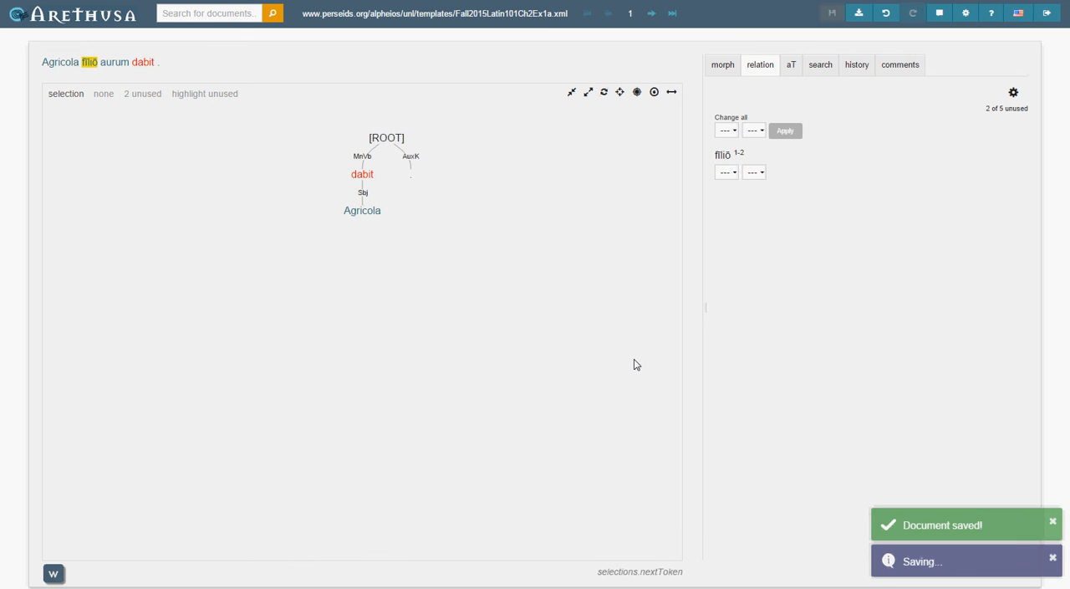
{"action": "left_click", "coordinate": [723, 64]}
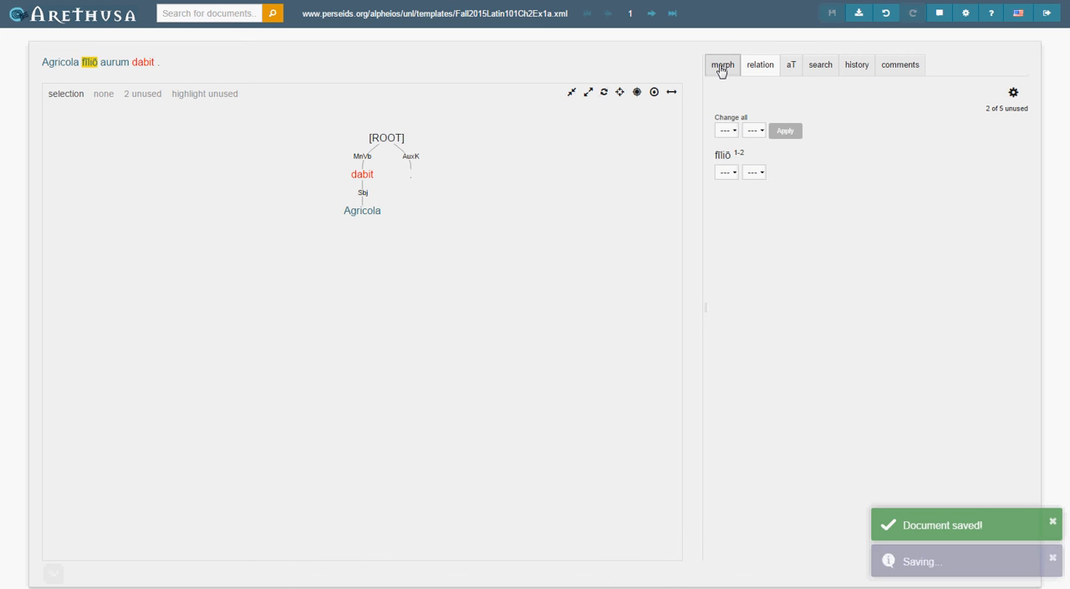
{"action": "left_click", "coordinate": [839, 175]}
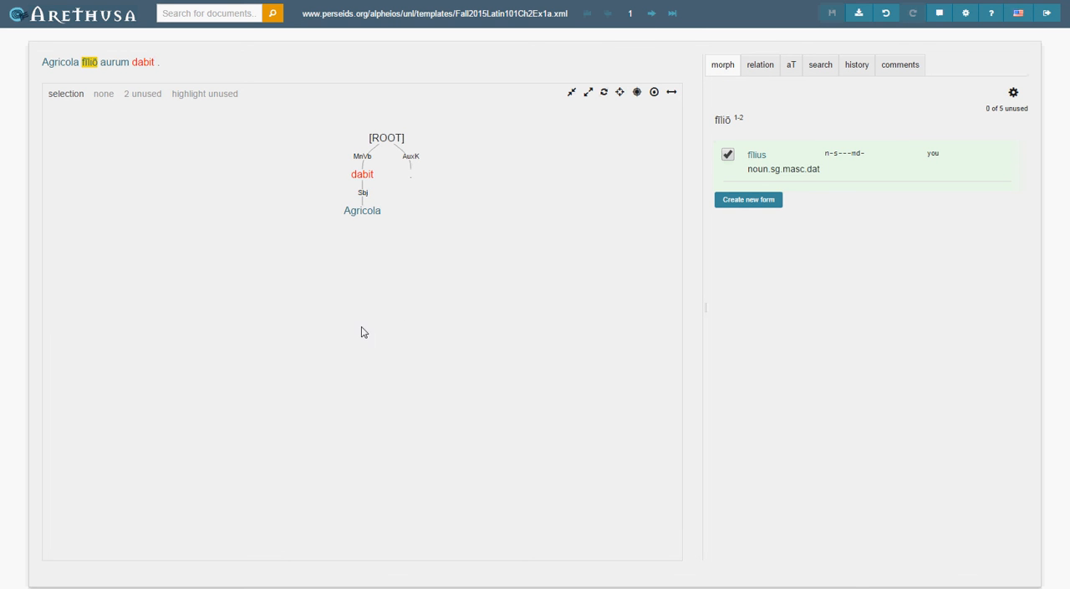
{"action": "left_click", "coordinate": [366, 176]}
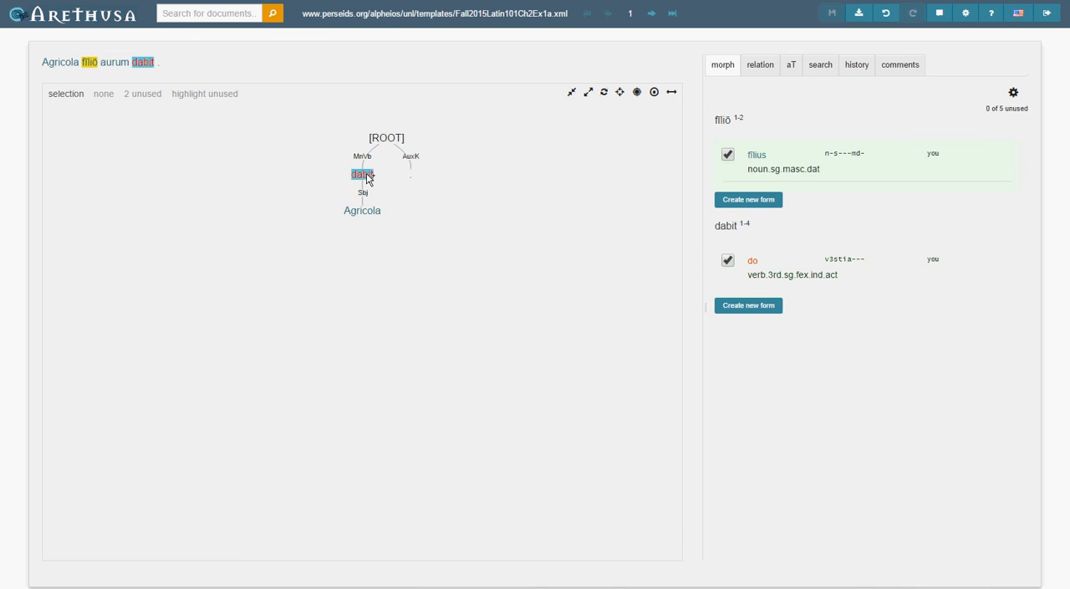
{"action": "left_click", "coordinate": [366, 175]}
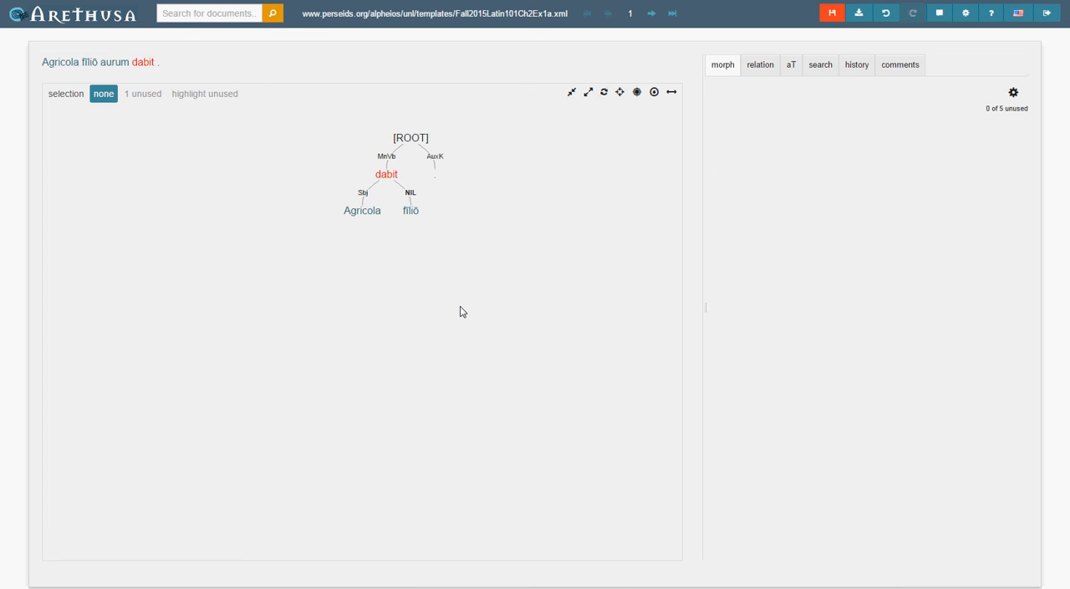
Set the relation of "fīliō" to IndObj and save the document.
{"action": "left_click", "coordinate": [770, 70]}
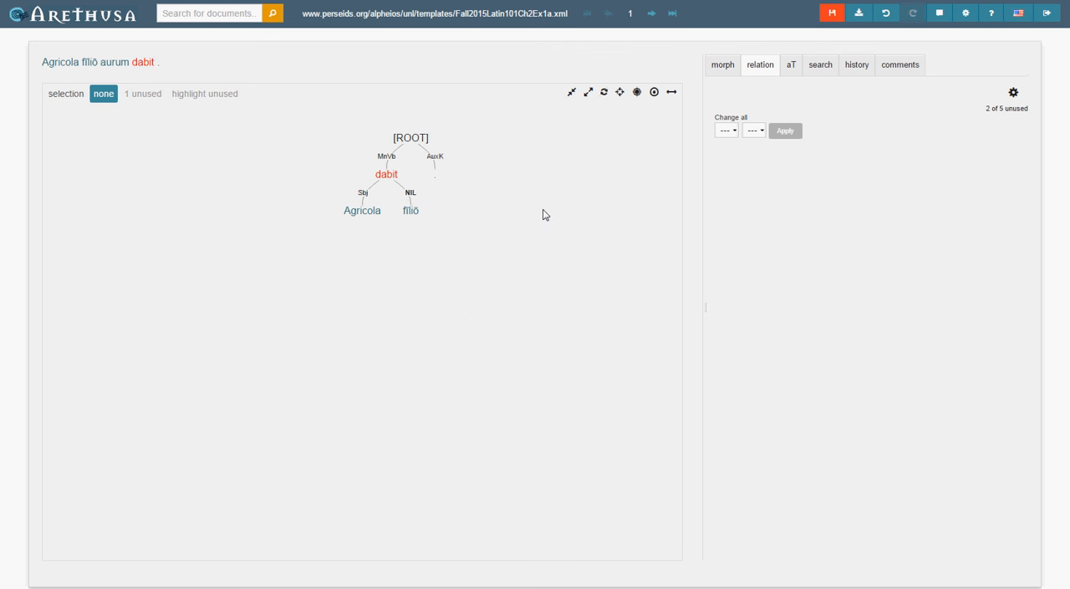
{"action": "left_click", "coordinate": [411, 210]}
{"action": "left_click", "coordinate": [724, 174]}
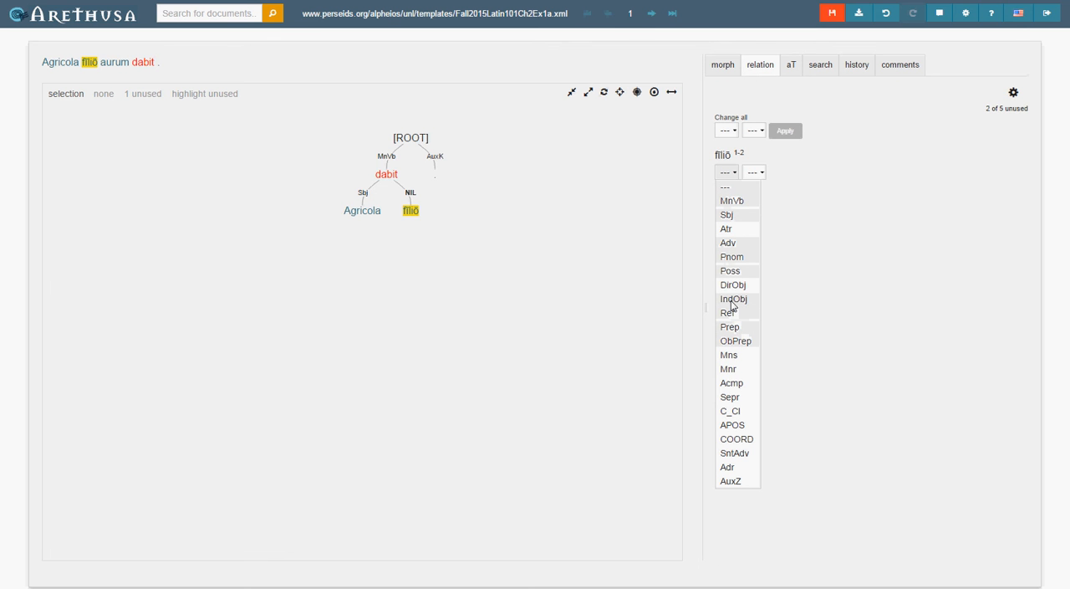
{"action": "left_click", "coordinate": [734, 299]}
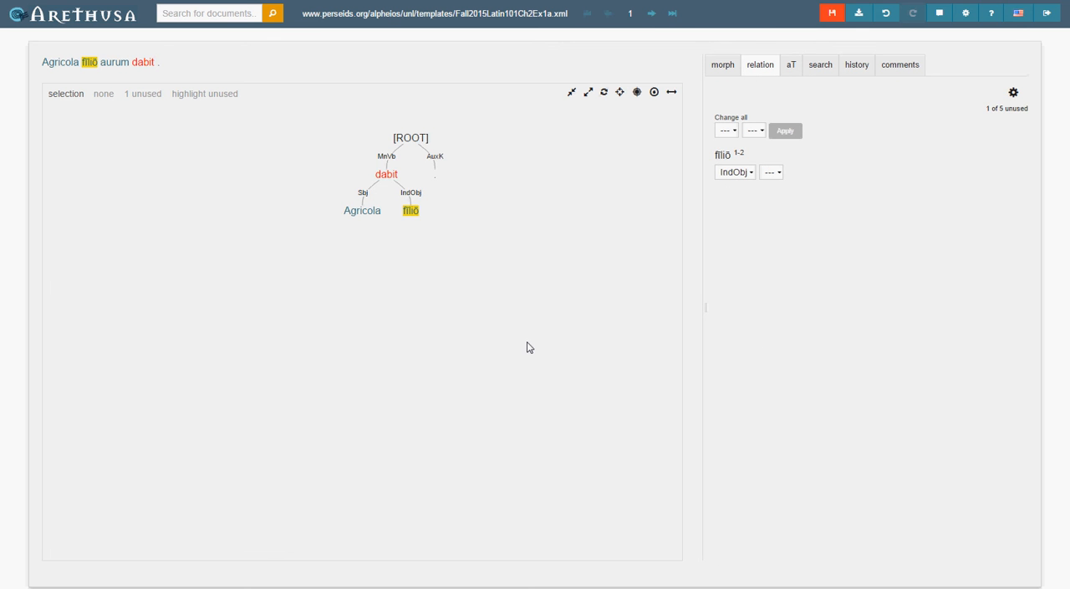
{"action": "left_click", "coordinate": [833, 14]}
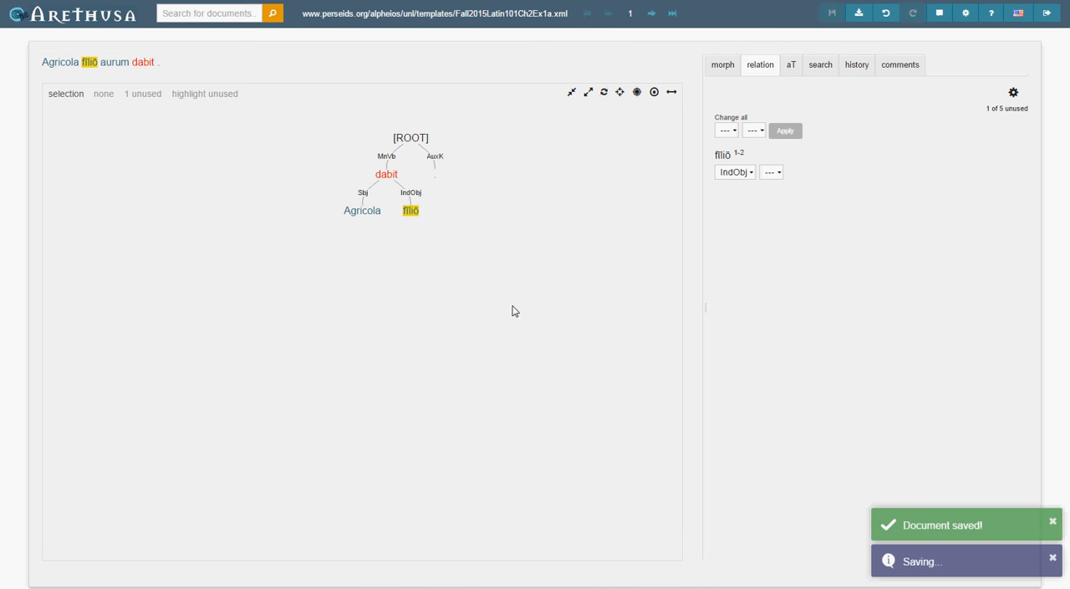
Check the morphology of "aurum" and attach the word as a dependent of "dabit" in the tree.
{"action": "key", "text": "w"}
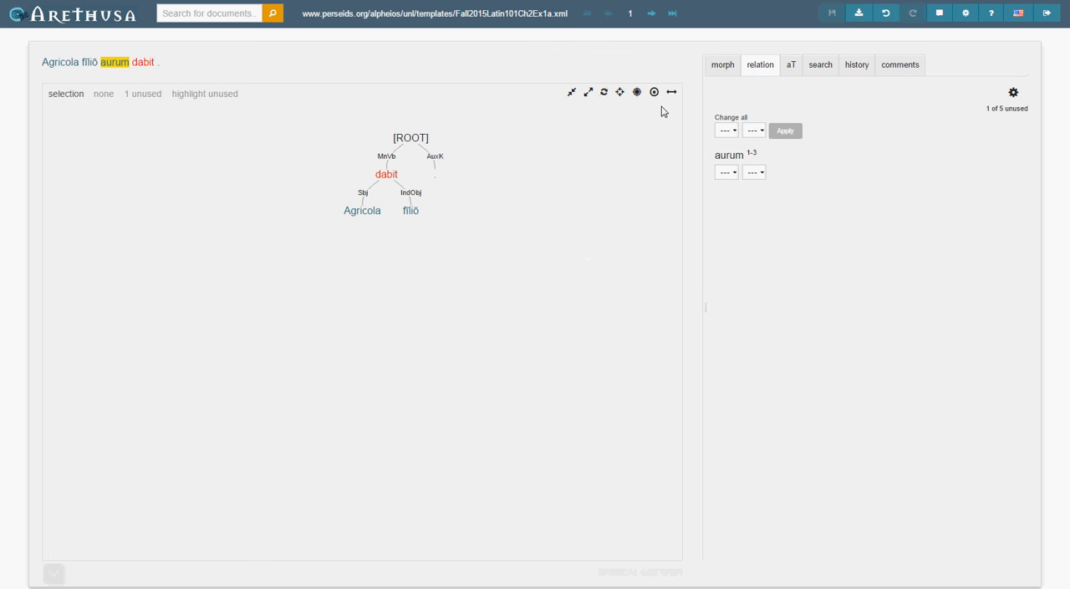
{"action": "left_click", "coordinate": [719, 71]}
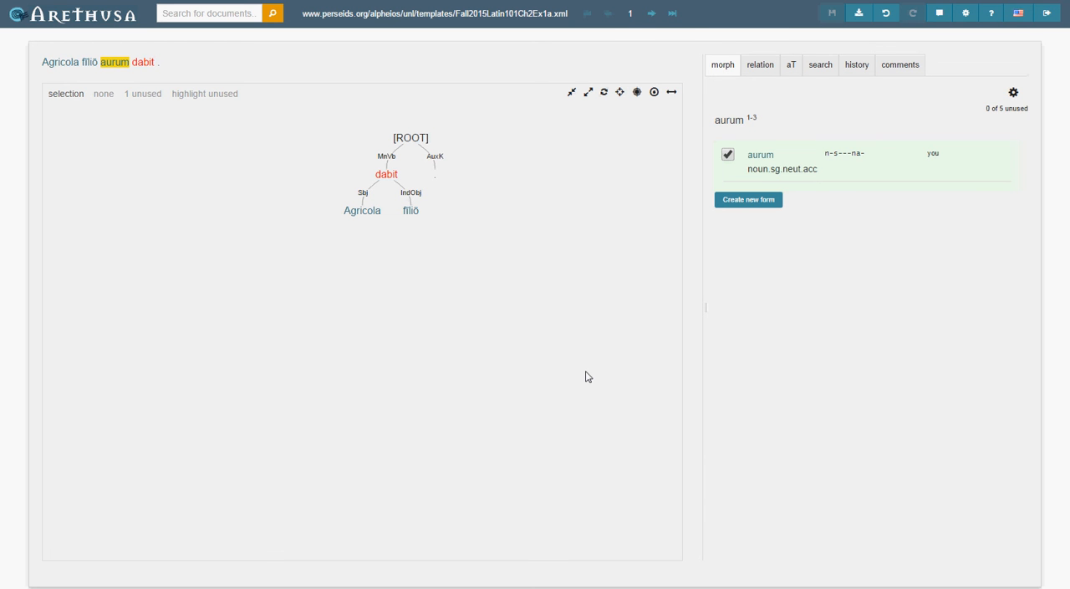
{"action": "left_click", "coordinate": [384, 175]}
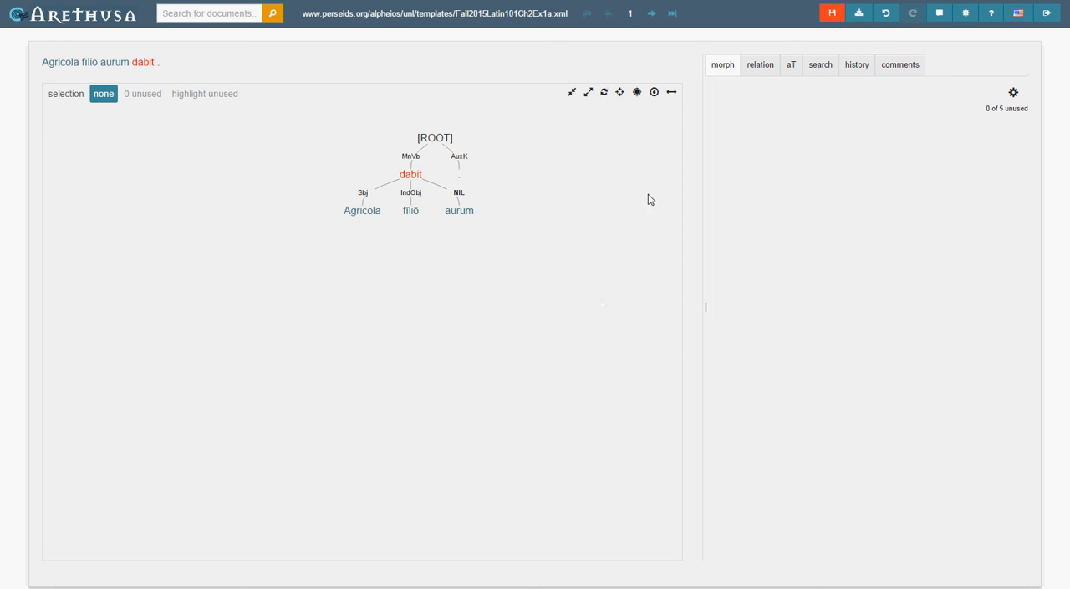
Set the relation of "aurum" to DirObj, save the document and clear the word selection.
{"action": "left_click", "coordinate": [755, 68]}
{"action": "left_click", "coordinate": [469, 212]}
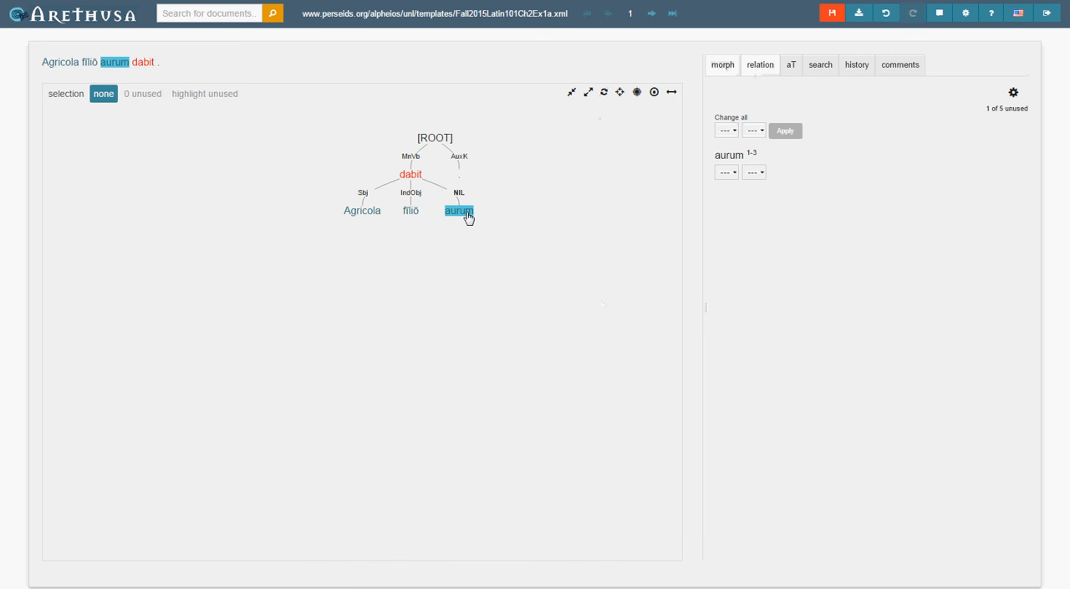
{"action": "left_click", "coordinate": [755, 174]}
{"action": "left_click", "coordinate": [735, 174]}
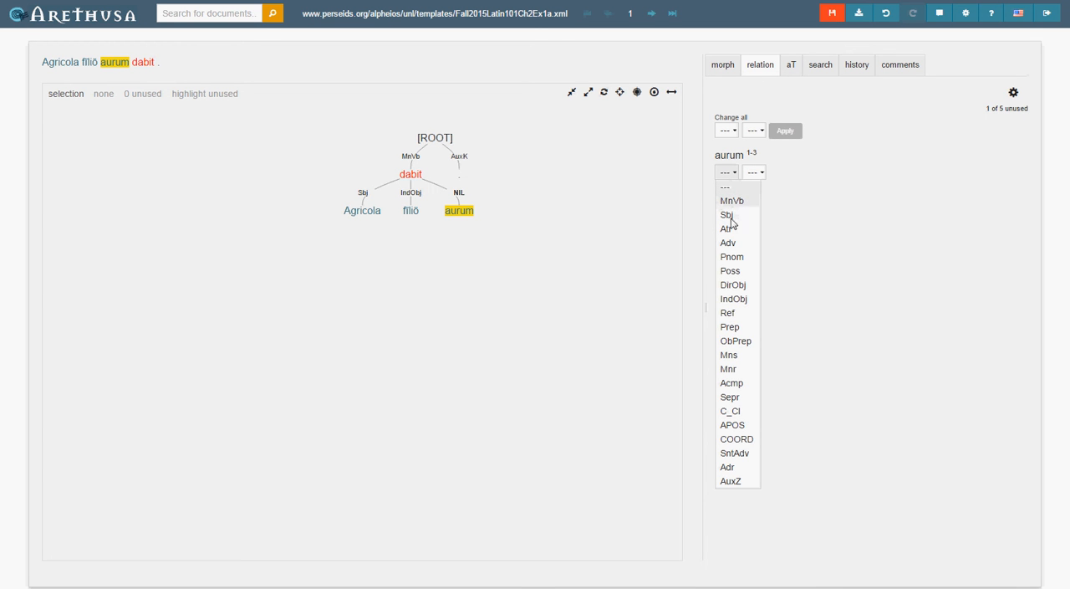
{"action": "left_click", "coordinate": [733, 285]}
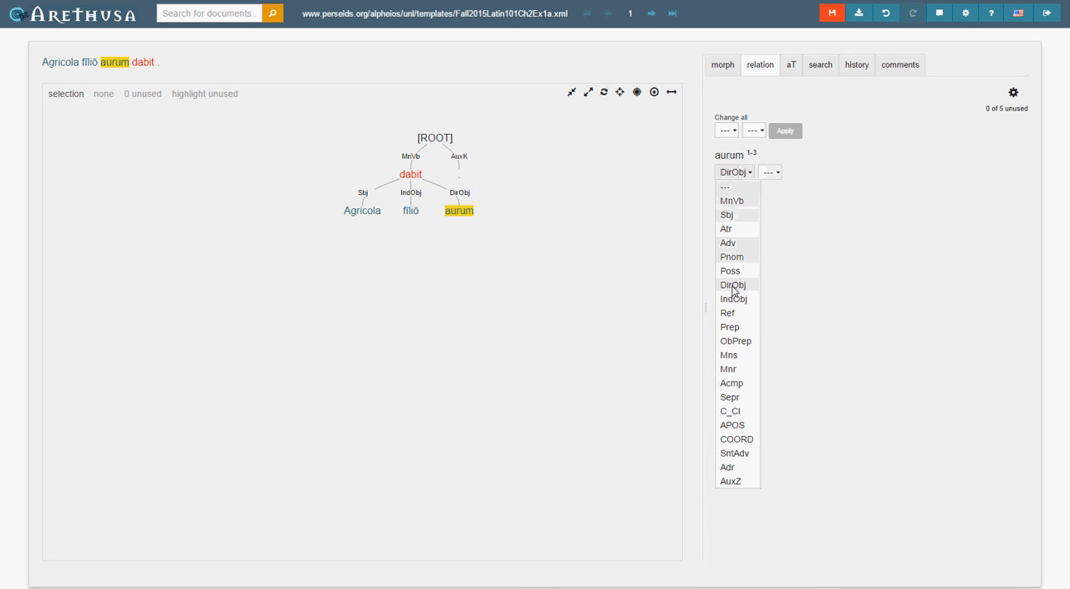
{"action": "left_click", "coordinate": [828, 12]}
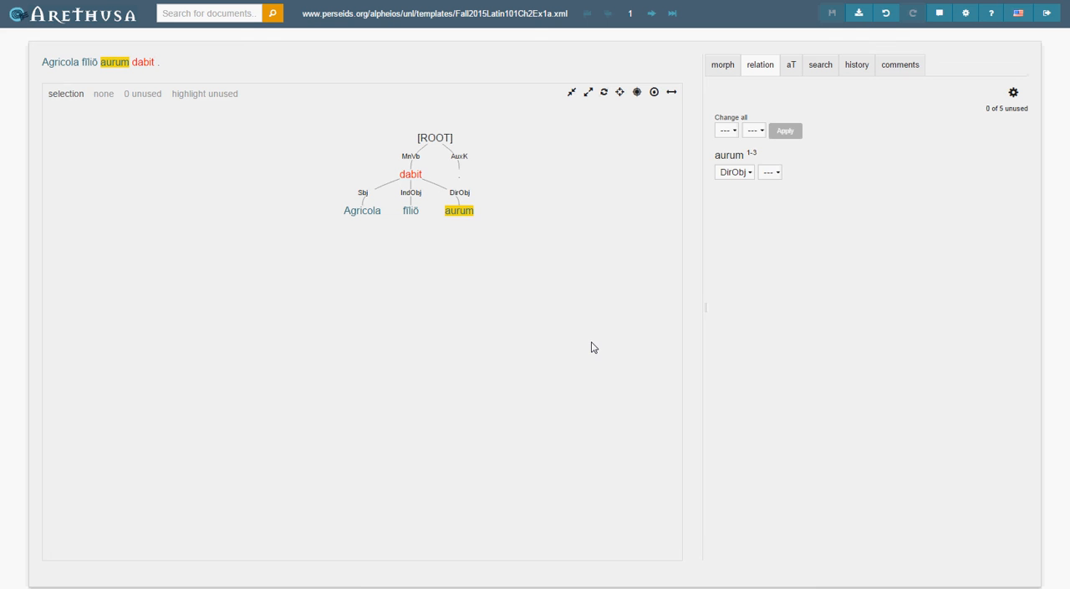
{"action": "key", "text": "Escape"}
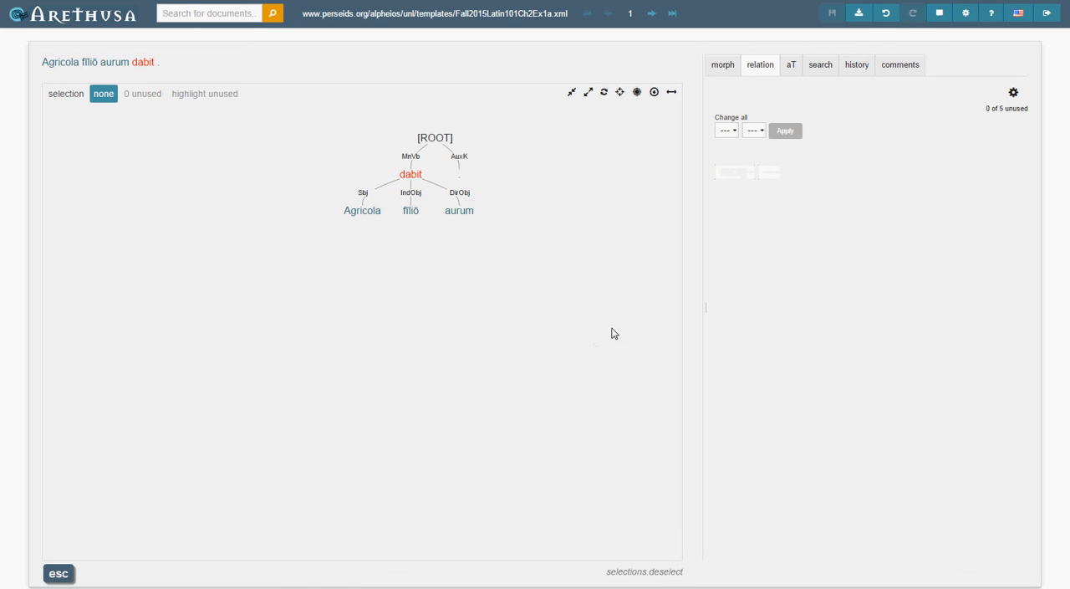